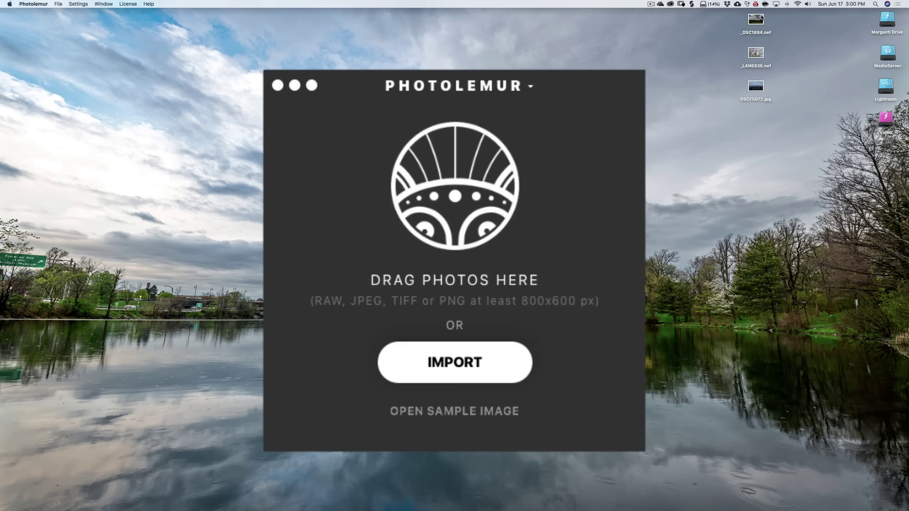
Step: Drag the _DSC1684.nef landscape from the desktop into Photolemur for auto-enhancement
left_click_drag(761, 17, 670, 85)
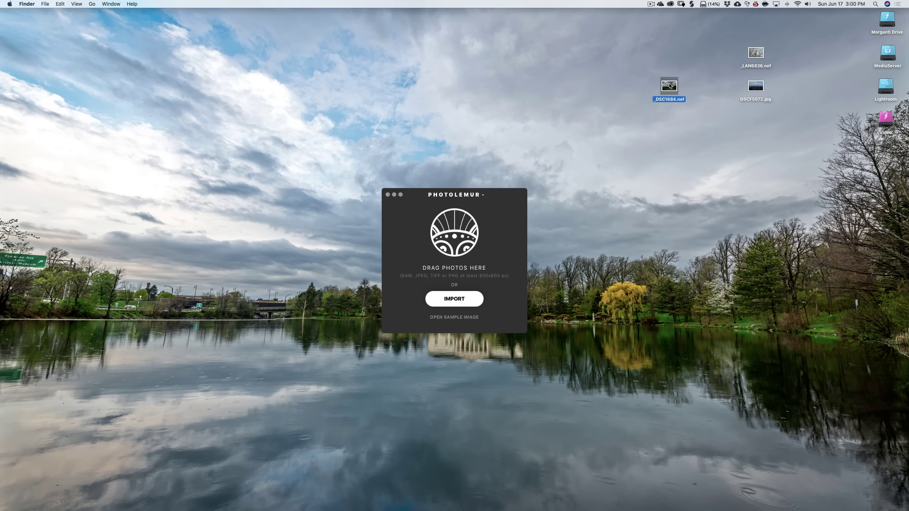
left_click_drag(670, 86, 461, 236)
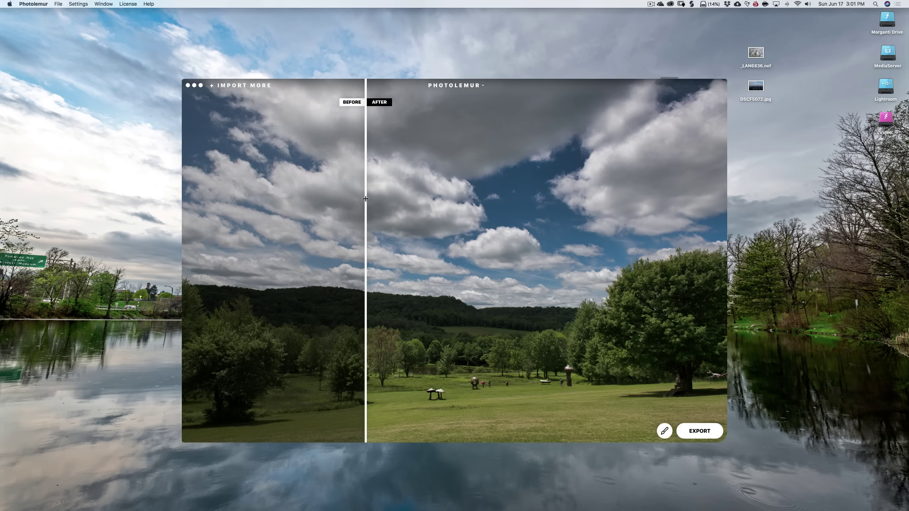
Step: Sweep the before/after divider right, then left, so the enhanced landscape fills most of the view
left_click_drag(365, 199, 716, 203)
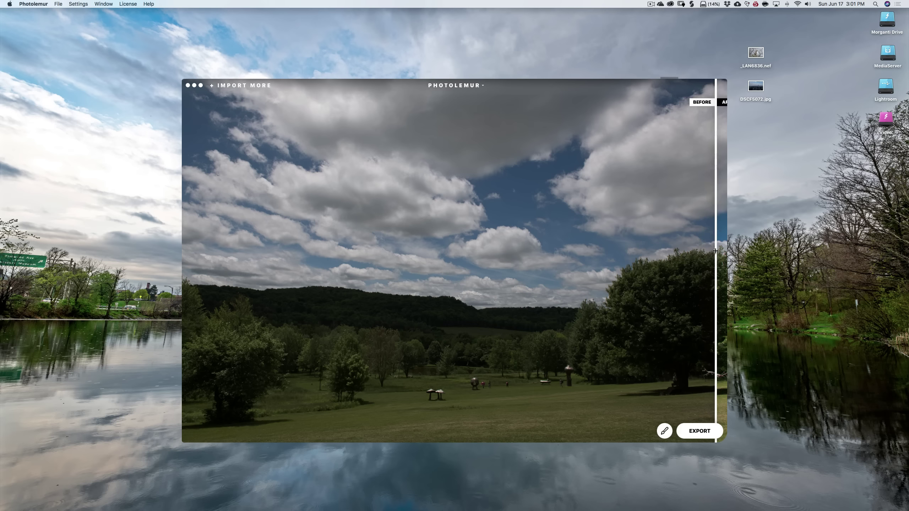
left_click_drag(716, 229, 201, 246)
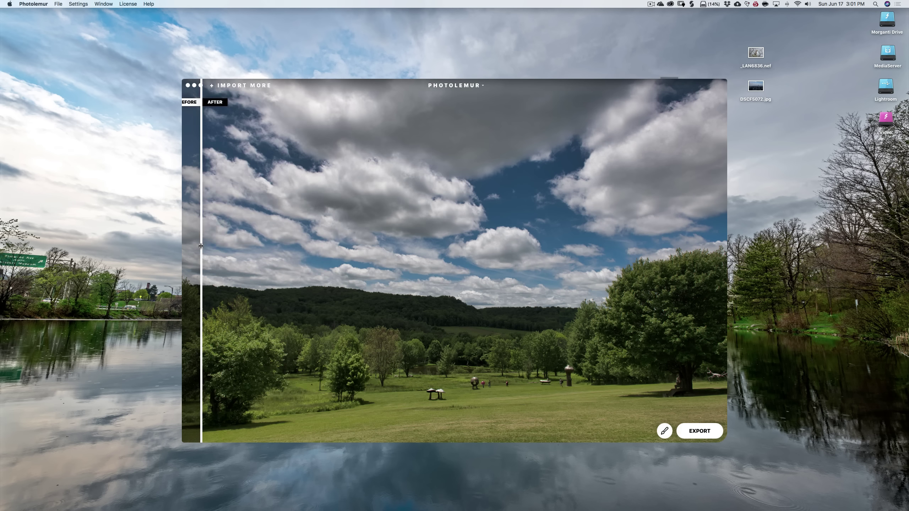
left_click_drag(200, 246, 225, 217)
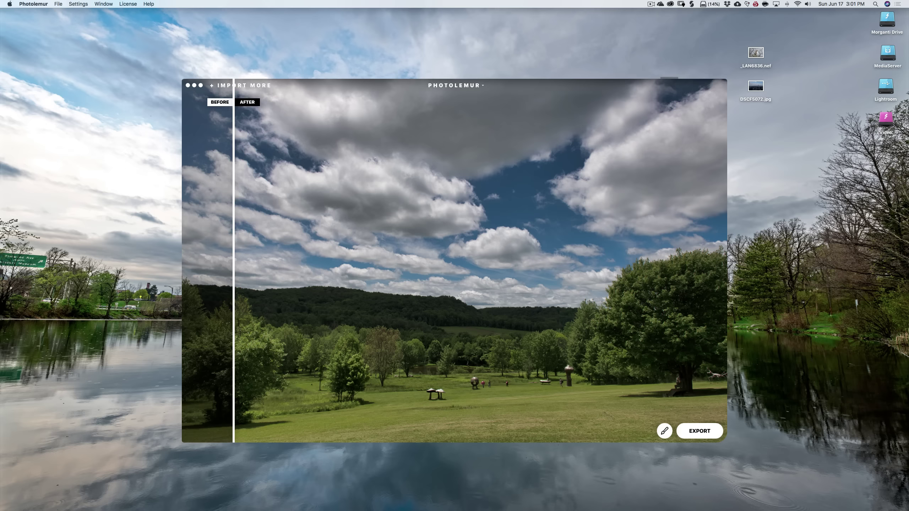
left_click(665, 432)
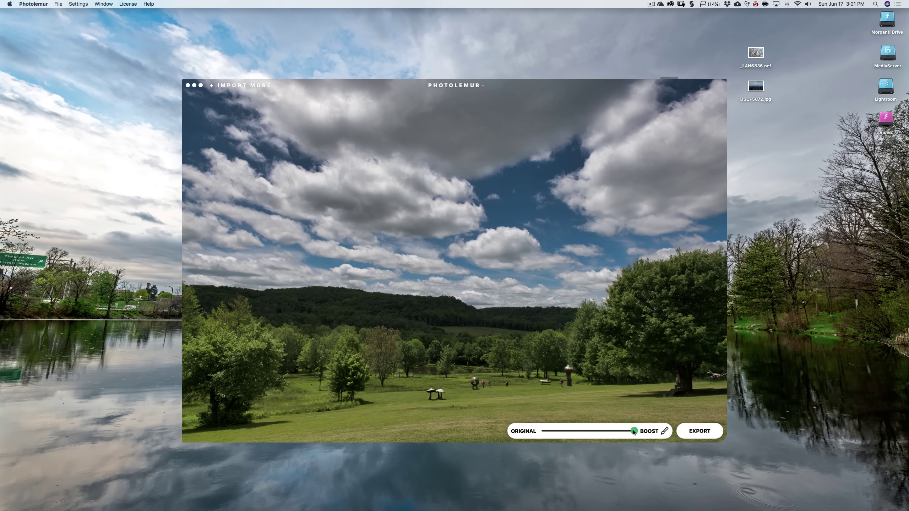
left_click_drag(633, 431, 522, 432)
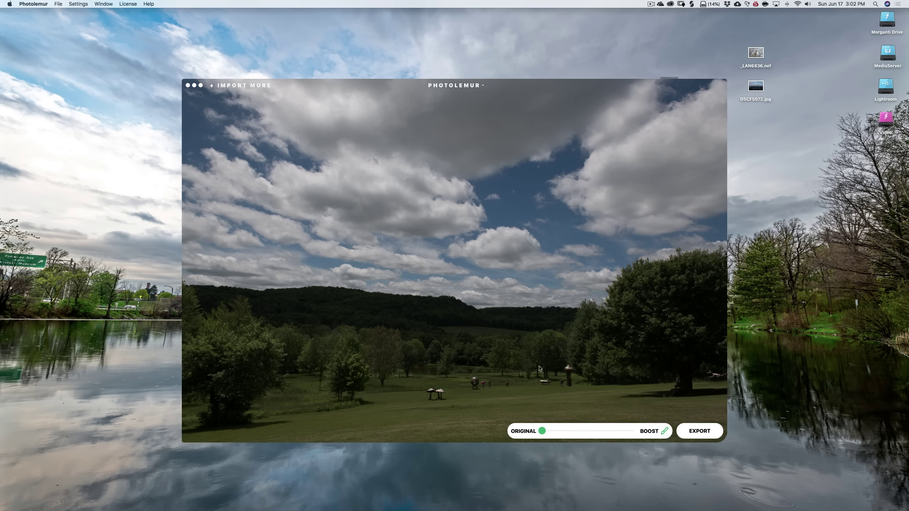
left_click_drag(542, 431, 634, 431)
left_click(663, 431)
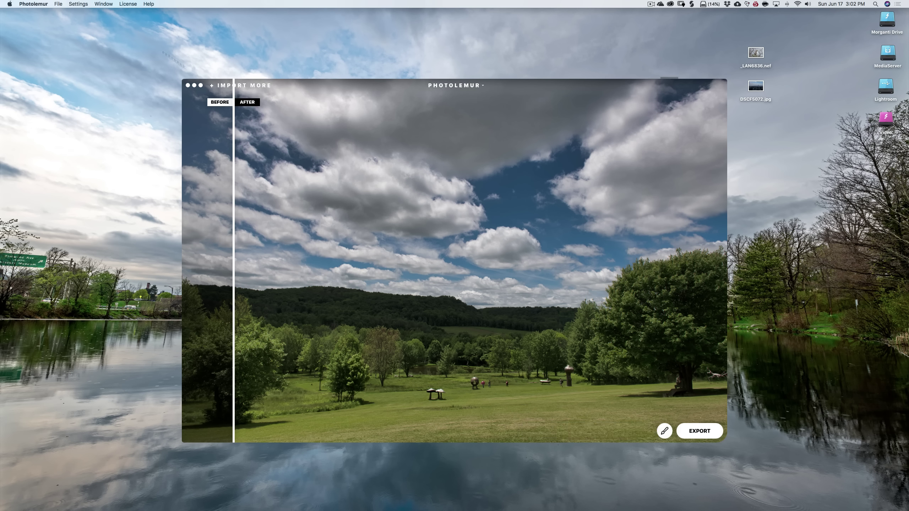
left_click(78, 3)
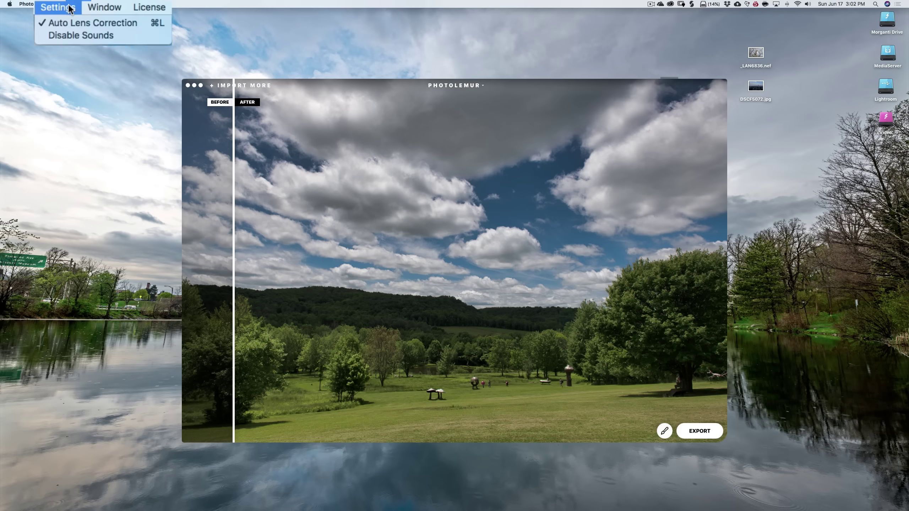
left_click(230, 250)
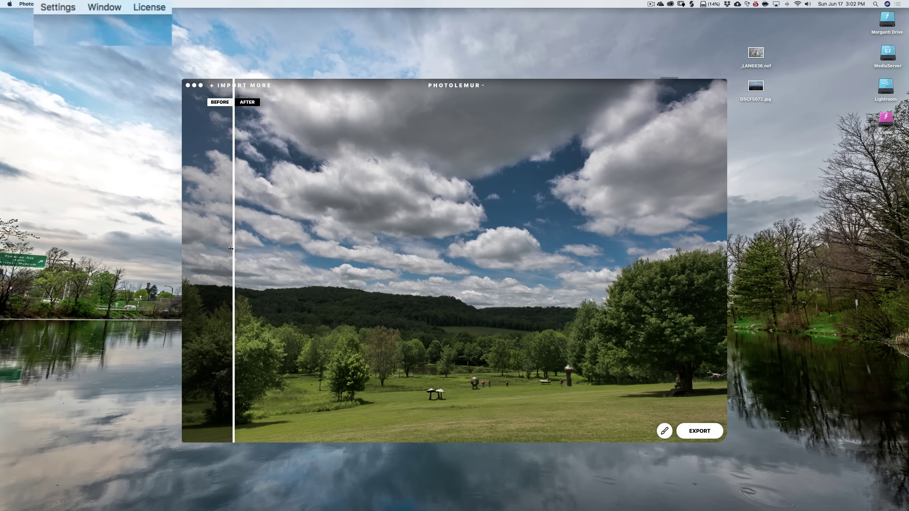
left_click_drag(231, 249, 294, 202)
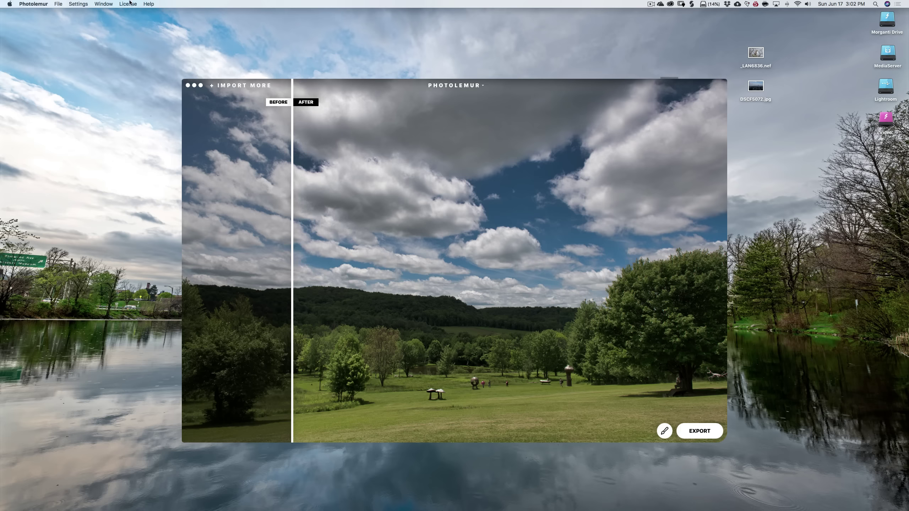
left_click(67, 4)
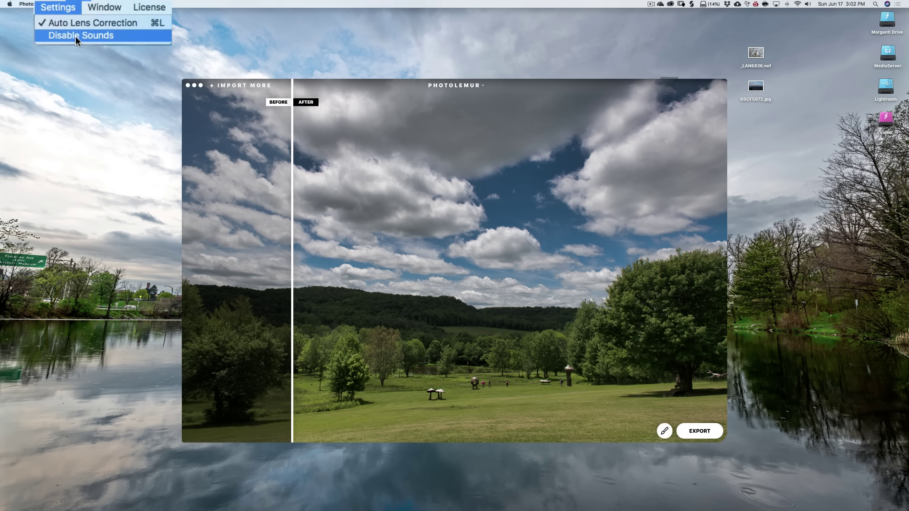
left_click(88, 20)
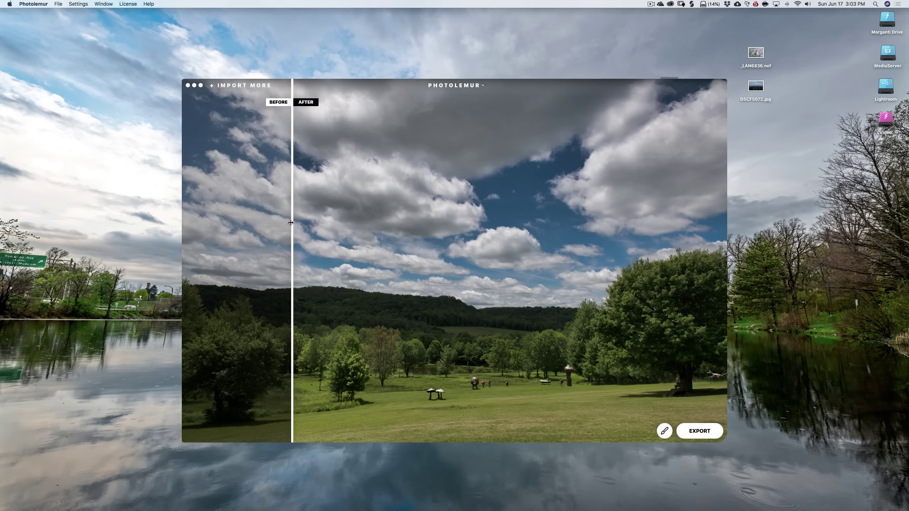
Step: Start a disk export of _DSC1684.jpeg to the Desktop in JPEG format
left_click(699, 432)
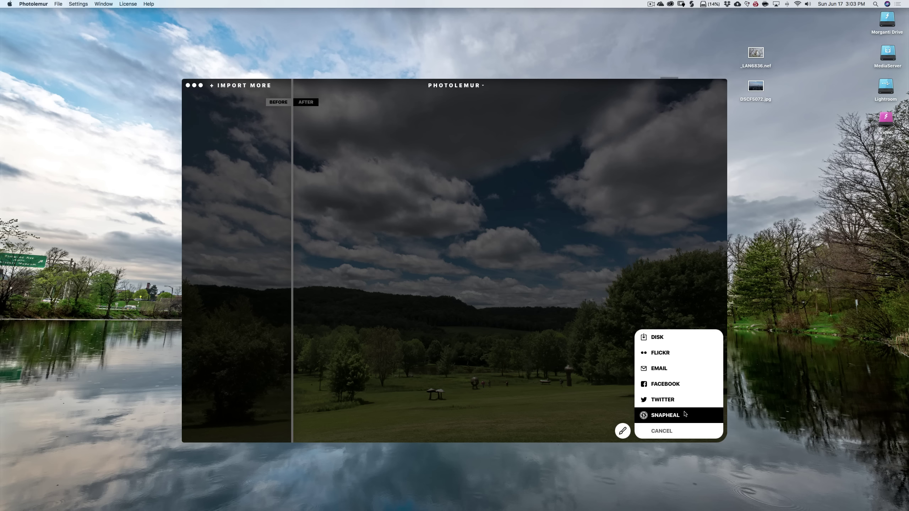
left_click(664, 338)
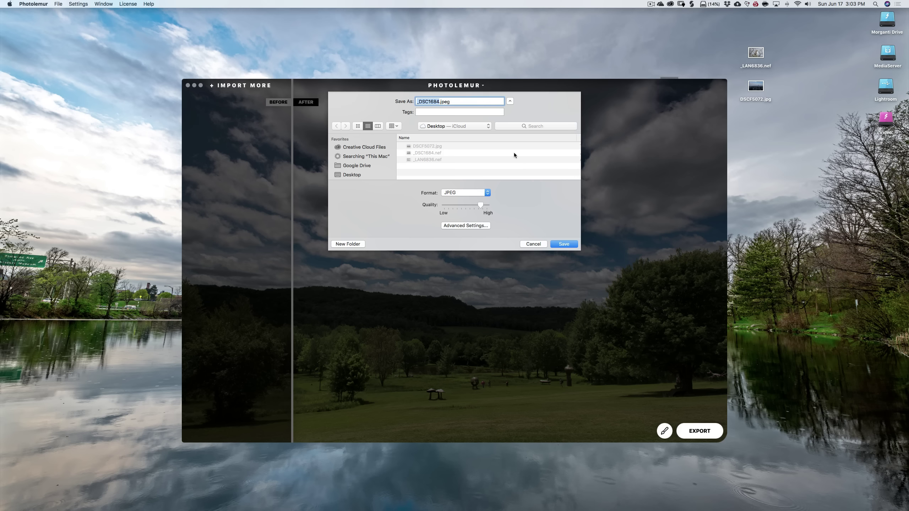
left_click(486, 192)
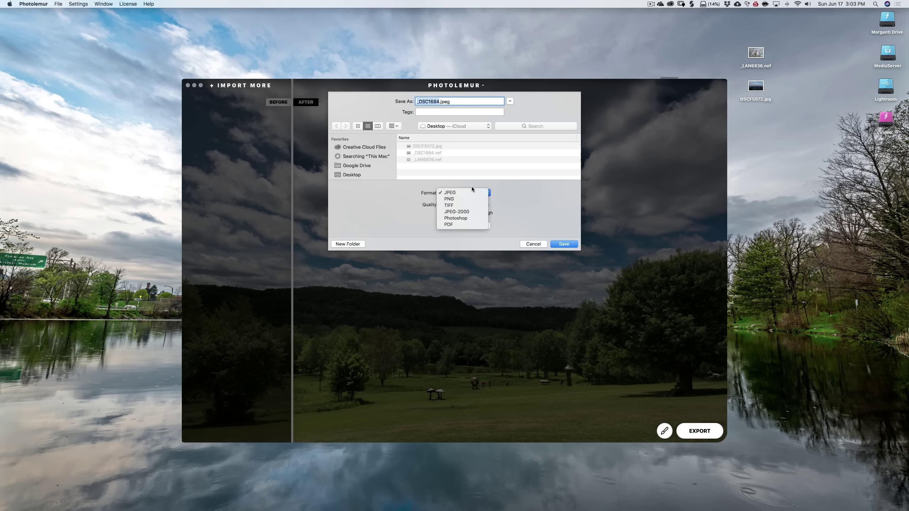
left_click(512, 182)
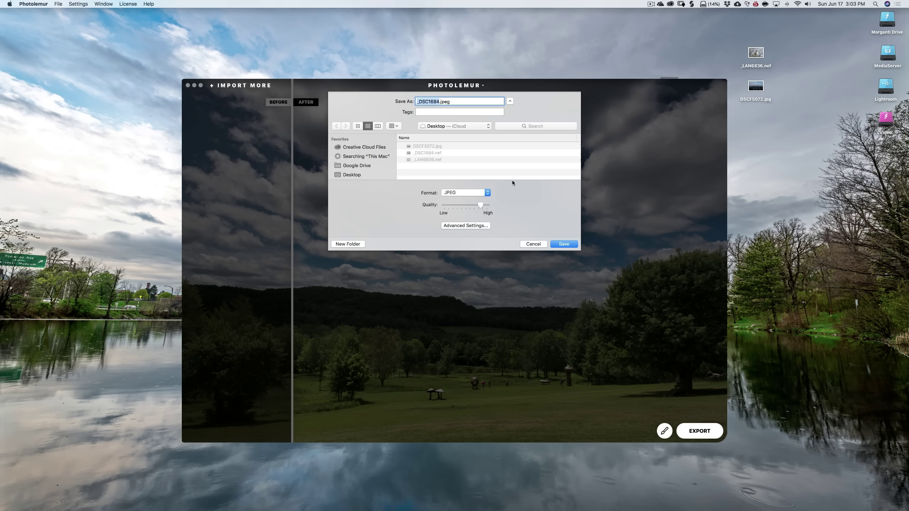
Step: Set the export folder to Desktop and add a DDMMYYYY timestamp as the filename prefix
left_click(460, 225)
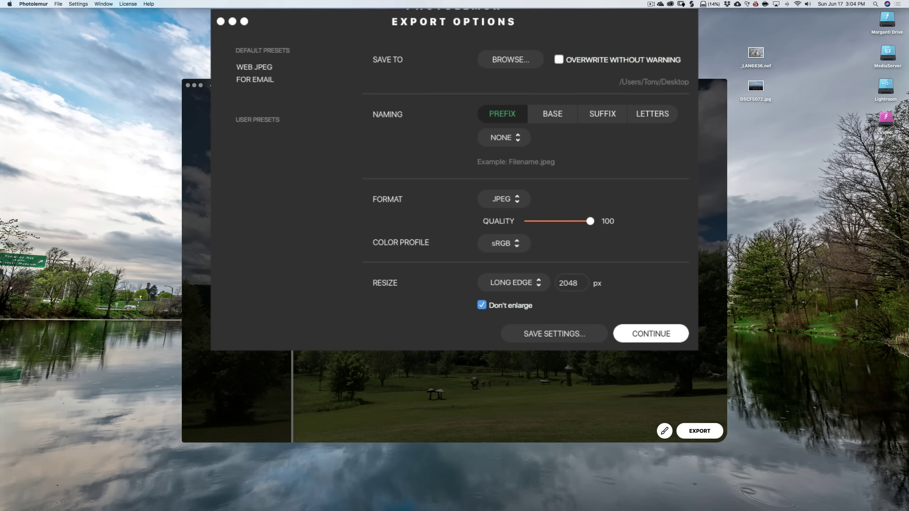
left_click(507, 59)
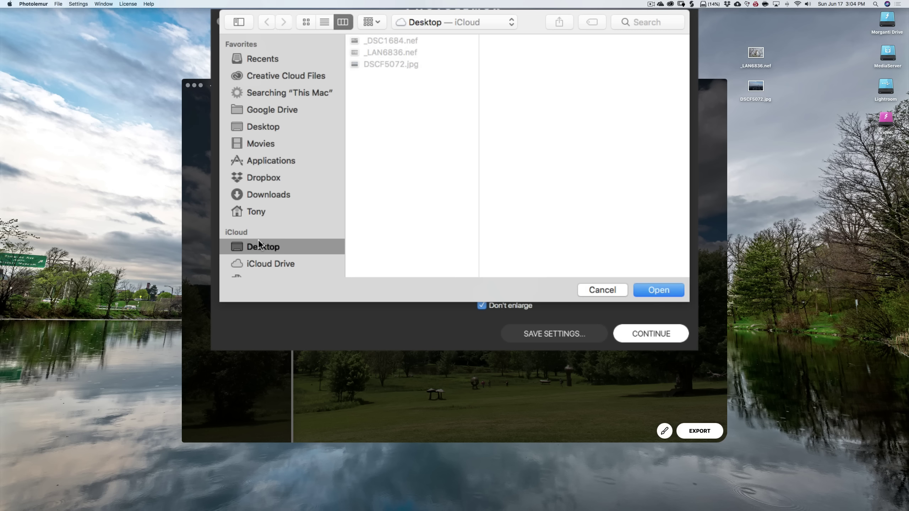
left_click(652, 287)
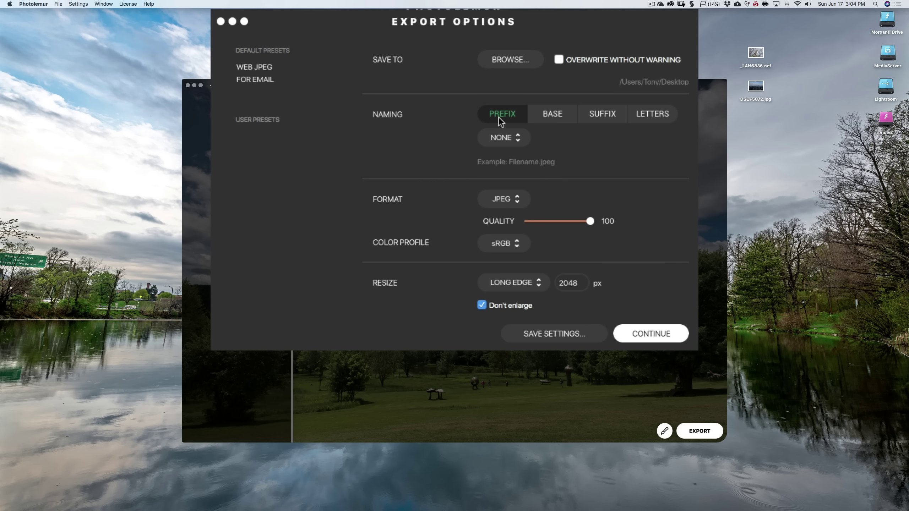
left_click(515, 139)
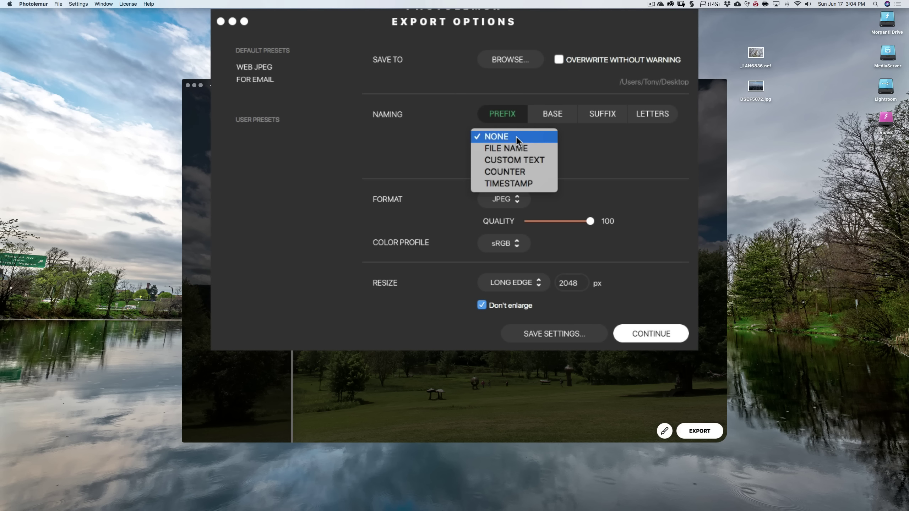
left_click(507, 184)
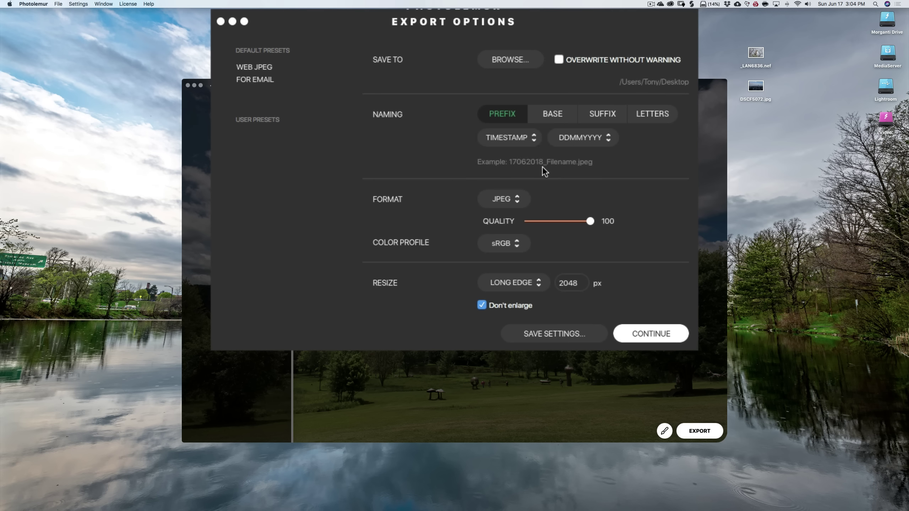
Step: Use the custom text 'Sculpture Park' as the filename base
left_click(548, 116)
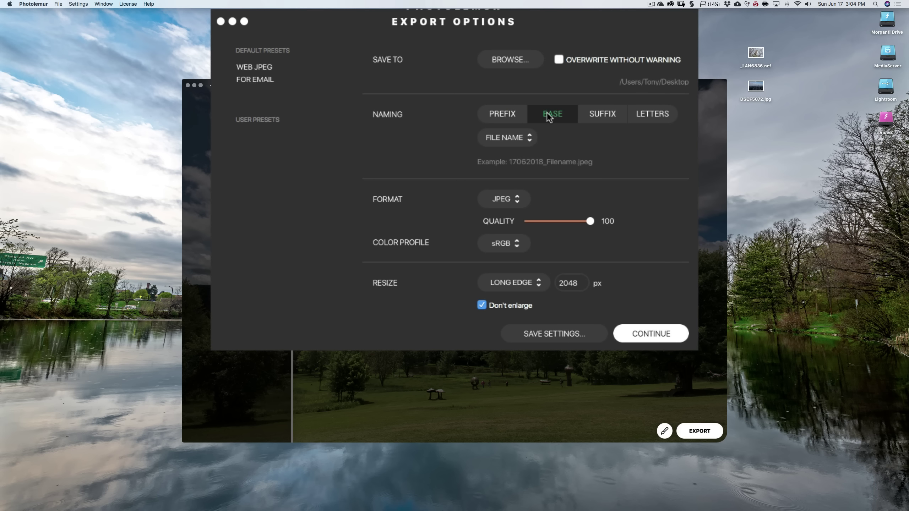
left_click(530, 137)
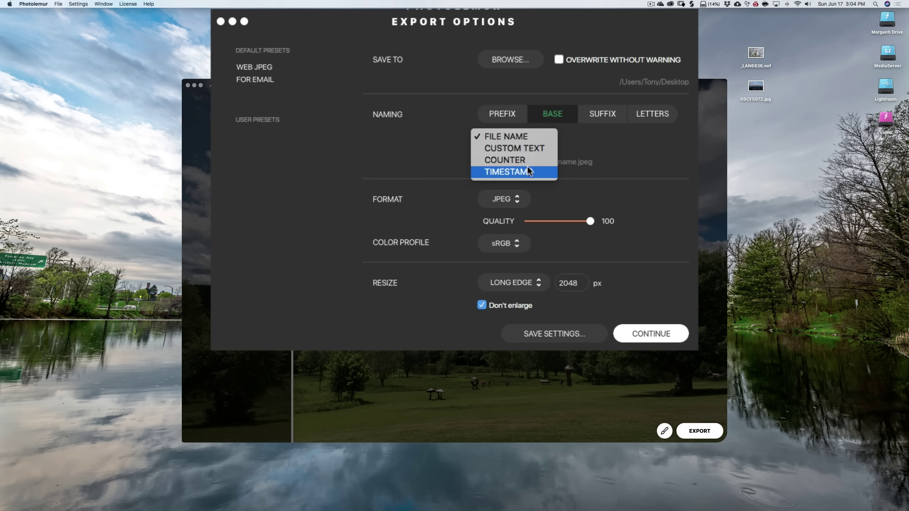
left_click(529, 149)
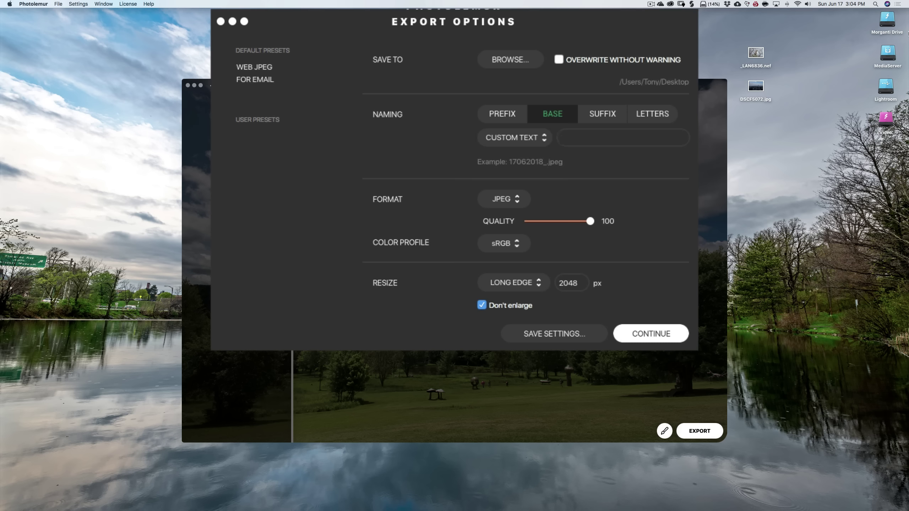
type("Sculpture Park")
Step: Add a counter filename suffix starting at 1
left_click(603, 114)
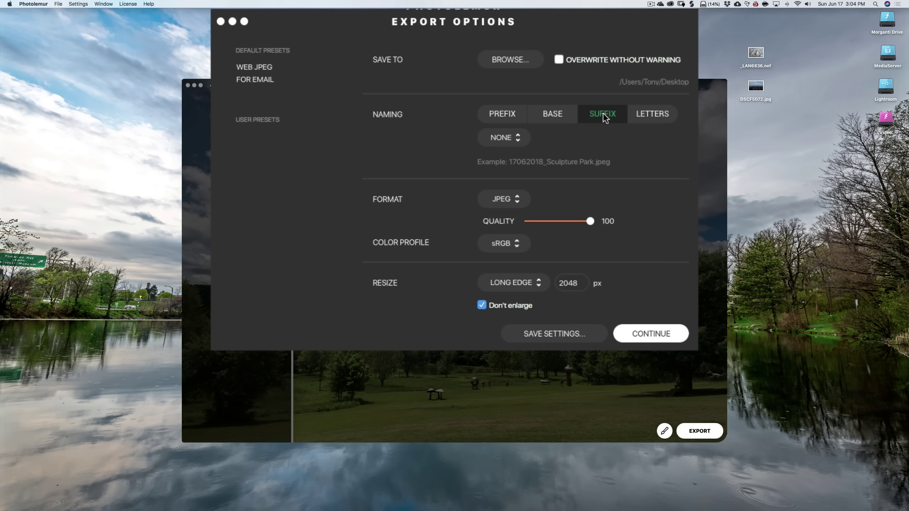
left_click(519, 133)
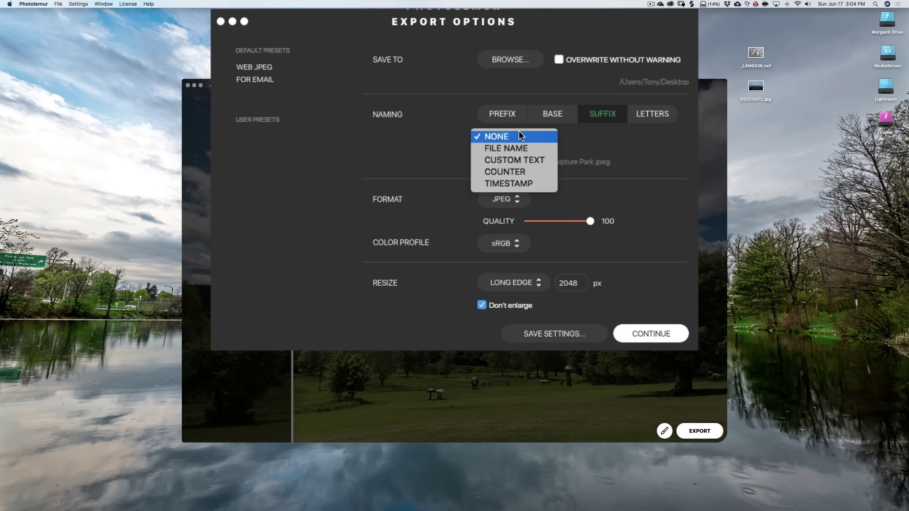
left_click(511, 171)
left_click(621, 140)
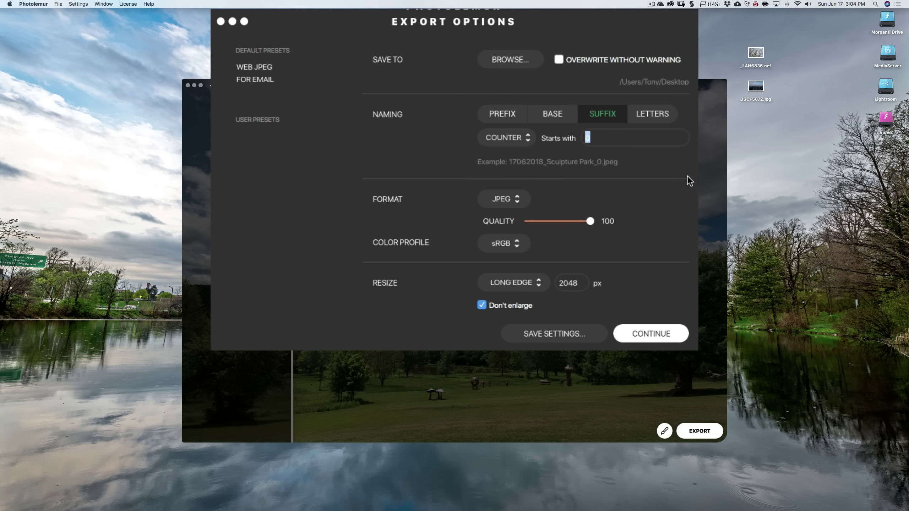
type("1")
Step: Keep JPEG as the export format and leave the quality at 100
left_click(517, 199)
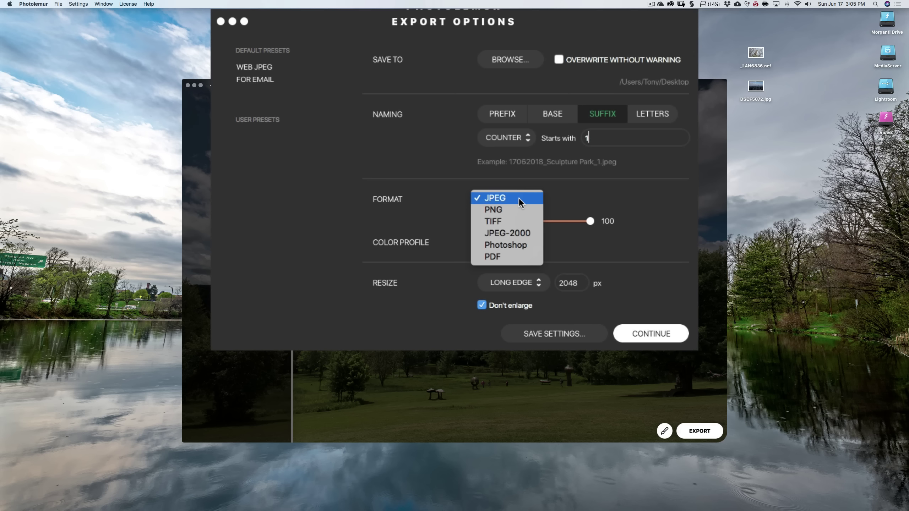
left_click(506, 198)
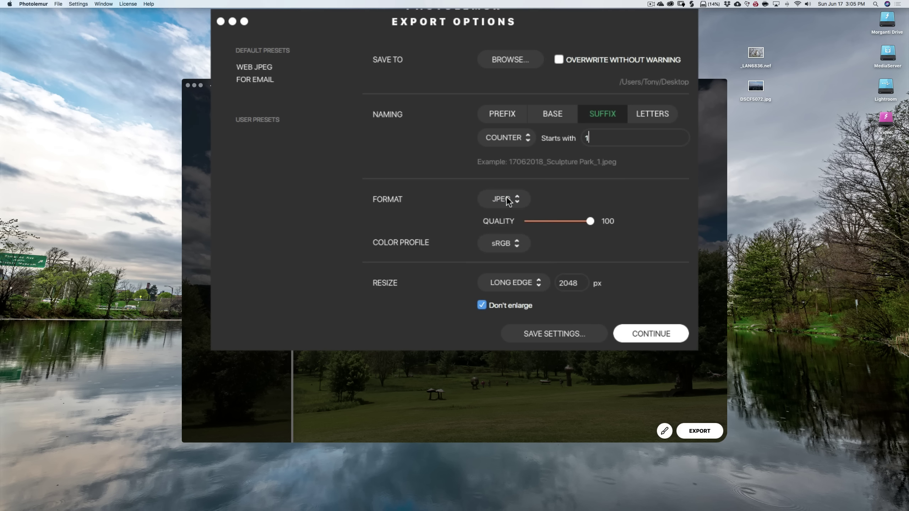
left_click_drag(590, 221, 576, 221)
left_click(519, 245)
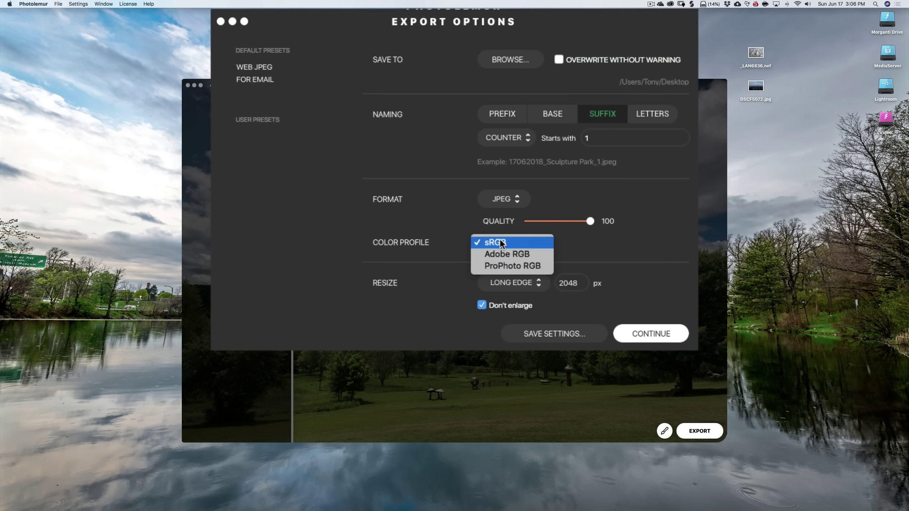
left_click(524, 239)
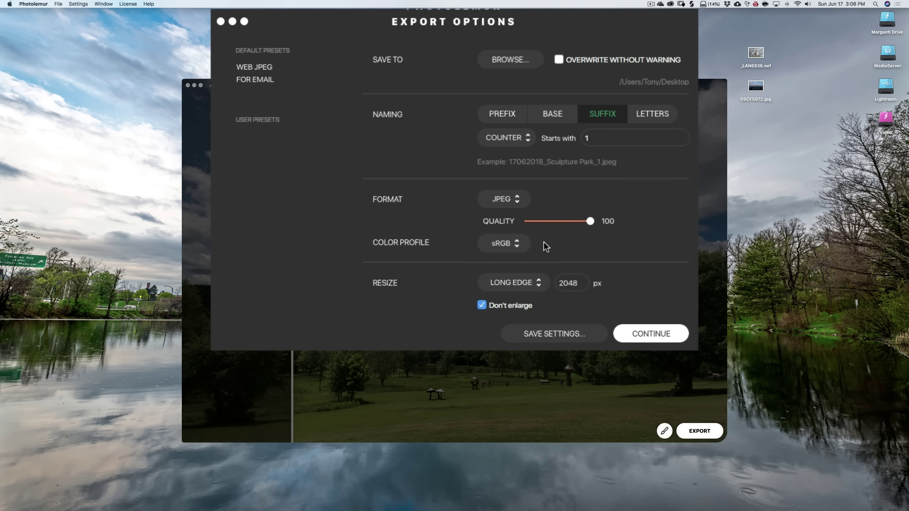
Step: Keep the sRGB colour profile and change the resize value from 2048 to 1080 px
left_click(519, 241)
left_click(519, 241)
double_click(584, 285)
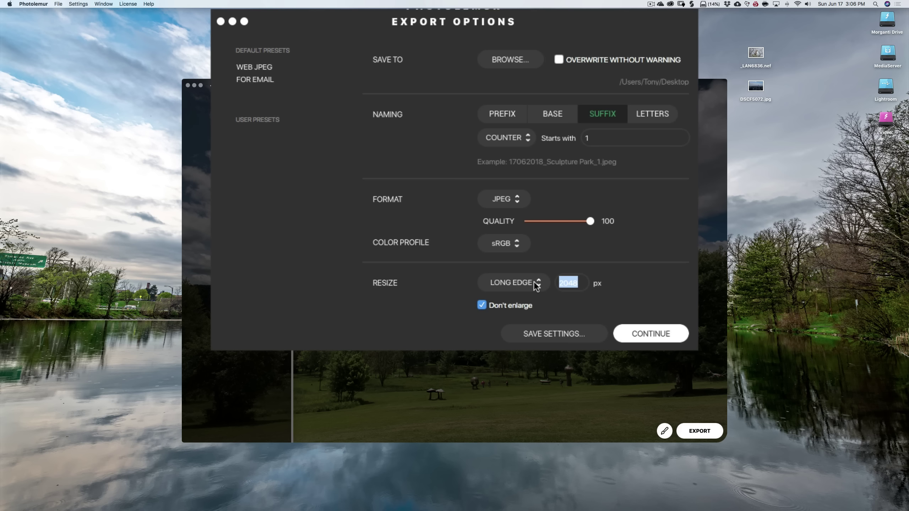
type("1080")
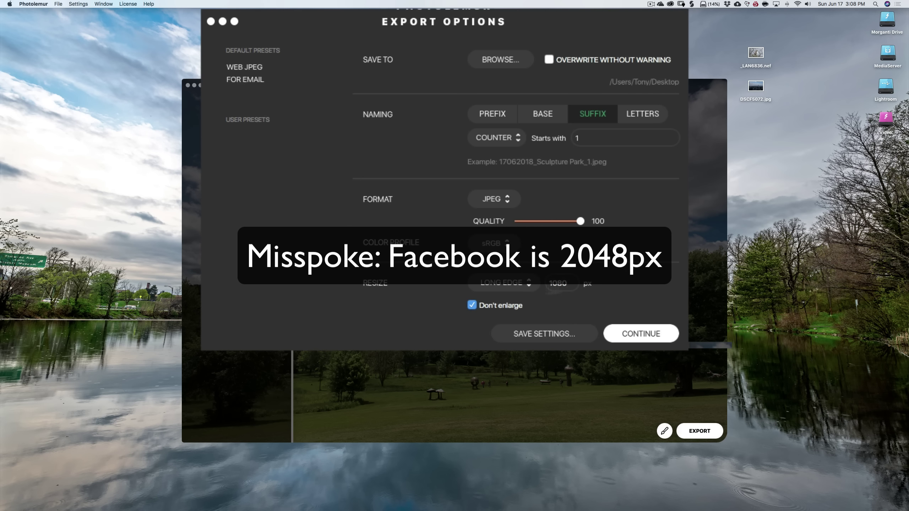
Step: Keep Long Edge resizing and save the export settings as a preset named Instagram
left_click(530, 284)
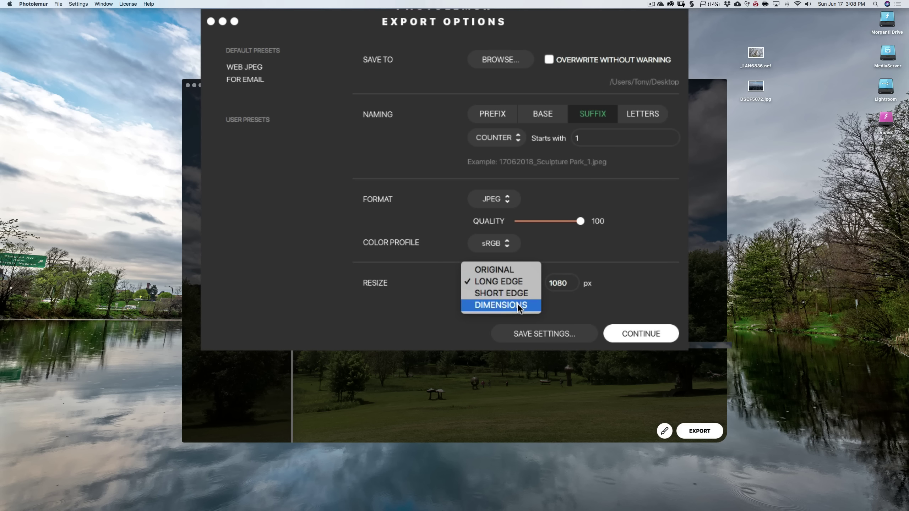
left_click(520, 280)
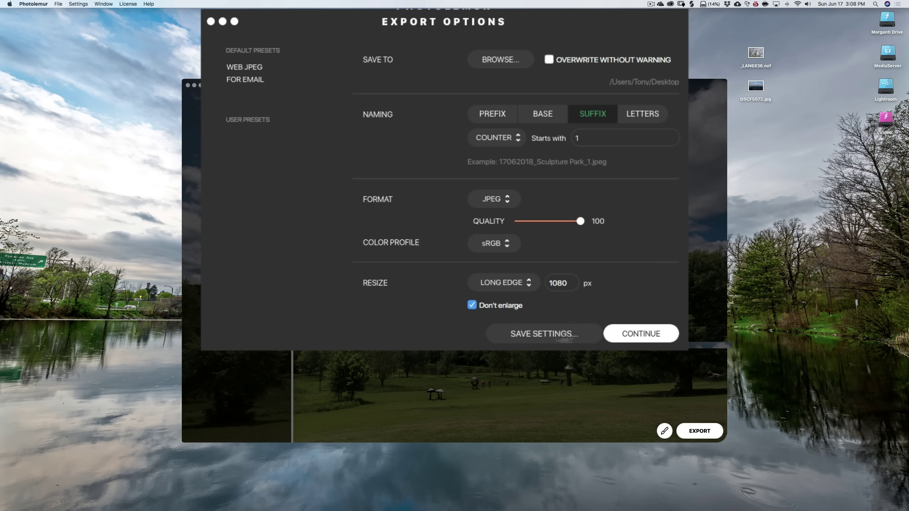
left_click(534, 334)
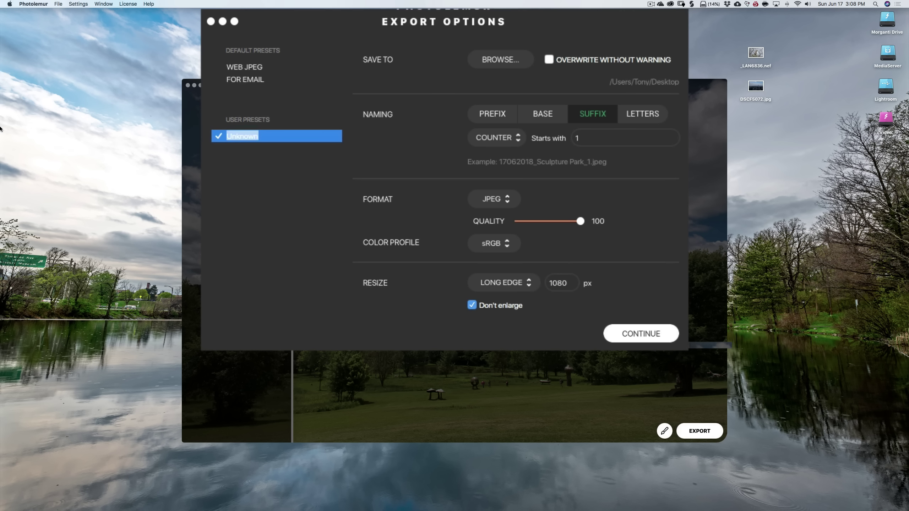
type("Instagram")
key("Return")
Step: Export the landscape with the Instagram settings and wait until it completes
left_click(631, 330)
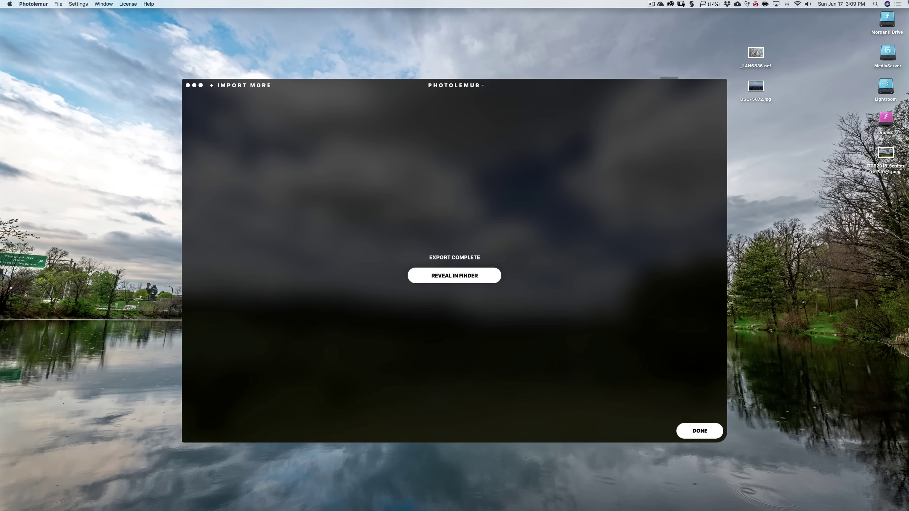
double_click(883, 153)
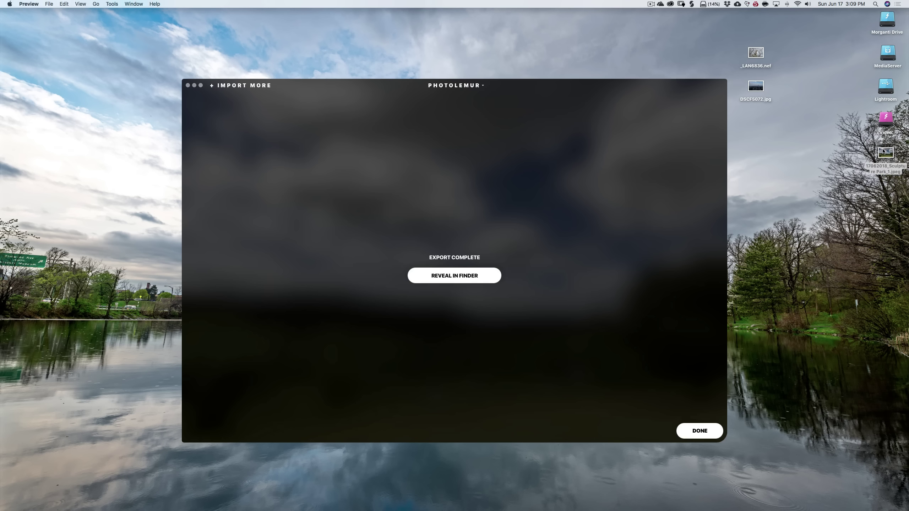
left_click_drag(102, 23, 266, 45)
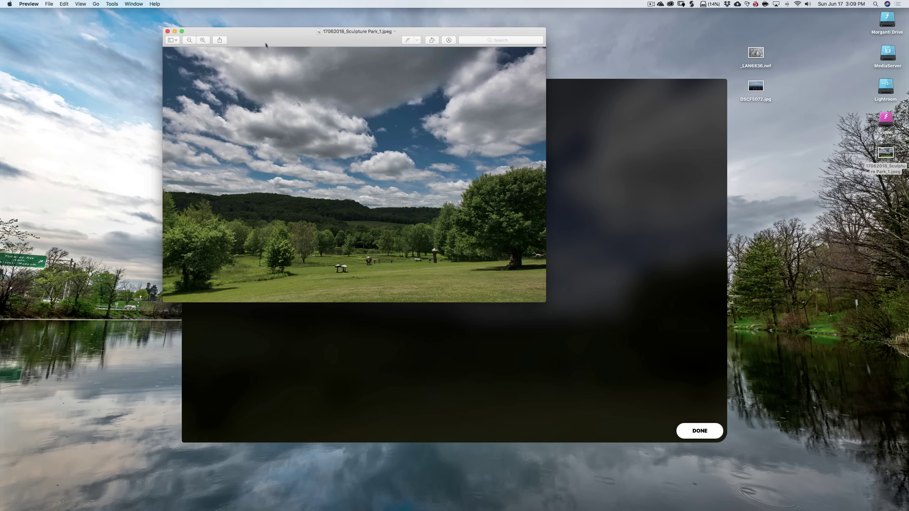
left_click(168, 32)
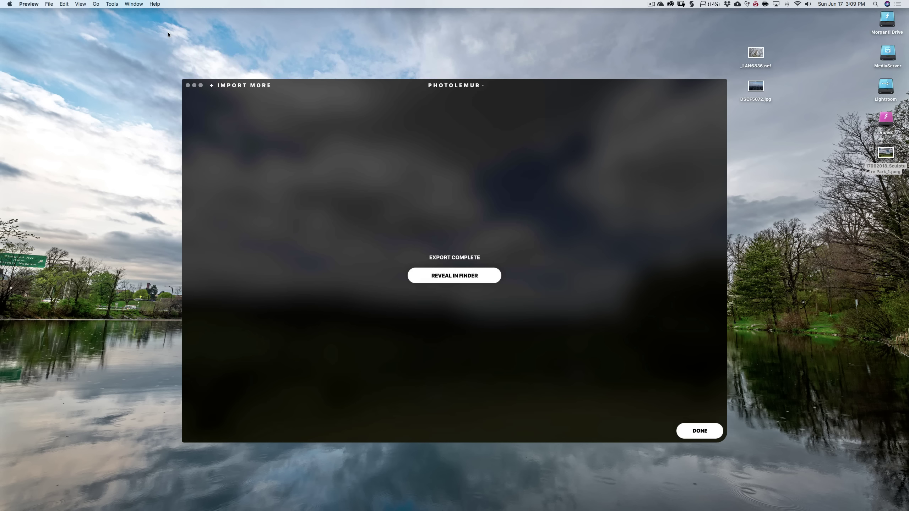
Step: Start over, import the _LAN6836.nef hawk photo, and sweep the divider to compare versions
left_click(188, 86)
left_click(465, 164)
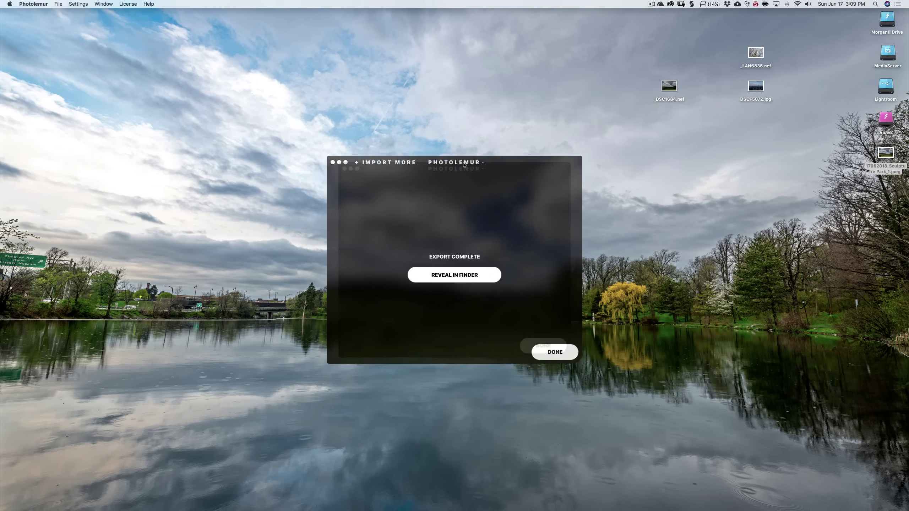
left_click_drag(491, 191, 516, 177)
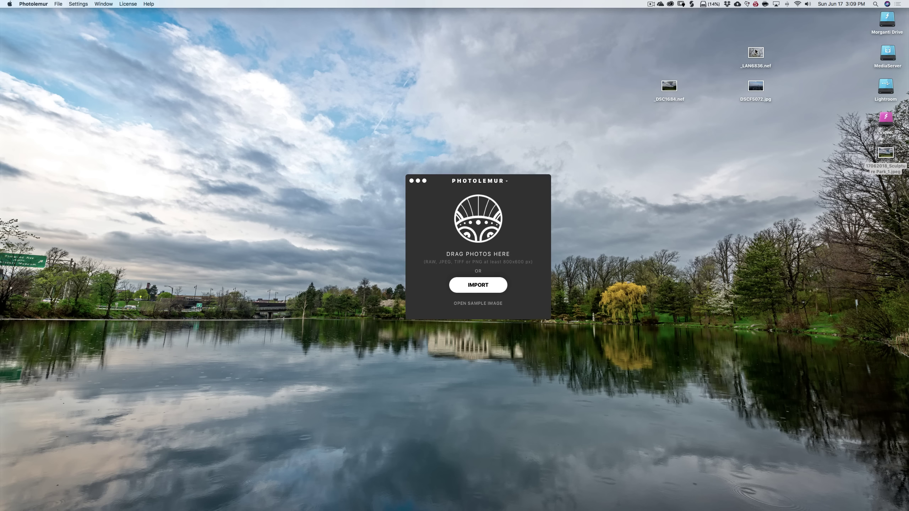
left_click_drag(757, 54, 549, 202)
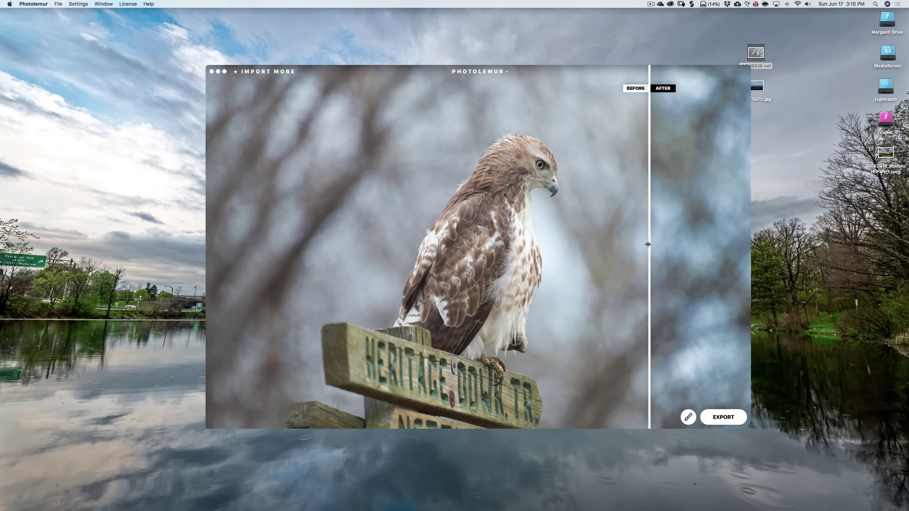
left_click_drag(297, 226, 738, 240)
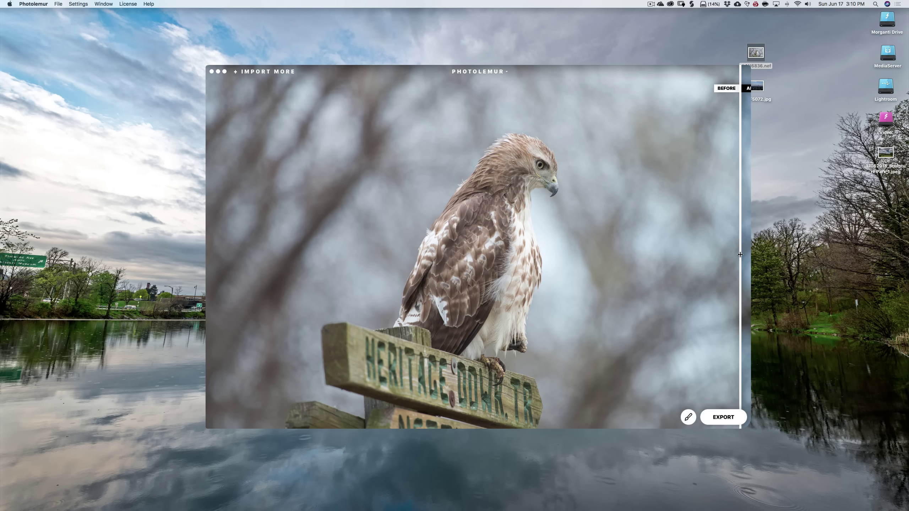
left_click_drag(740, 255, 472, 245)
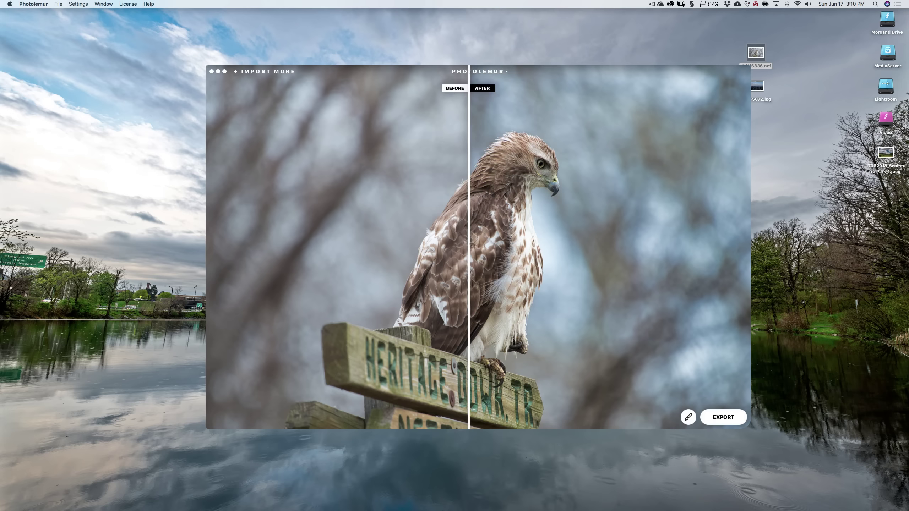
left_click(723, 418)
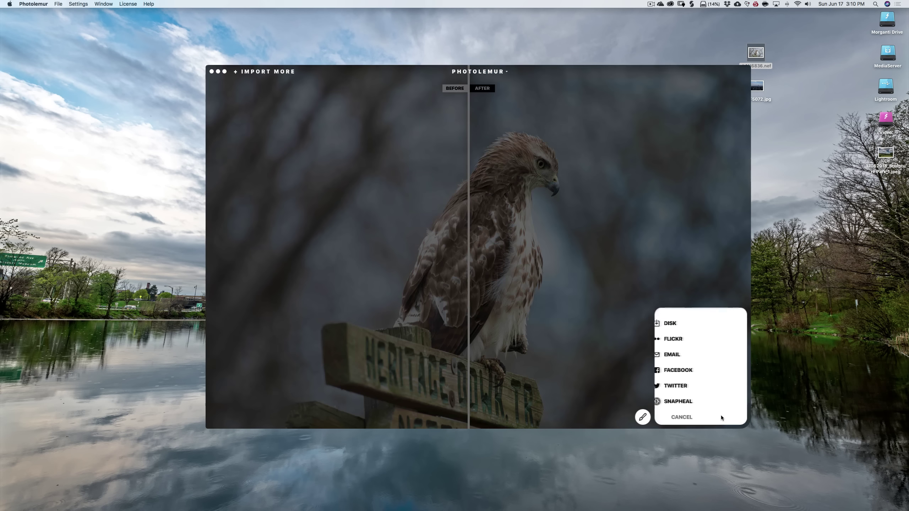
left_click(685, 323)
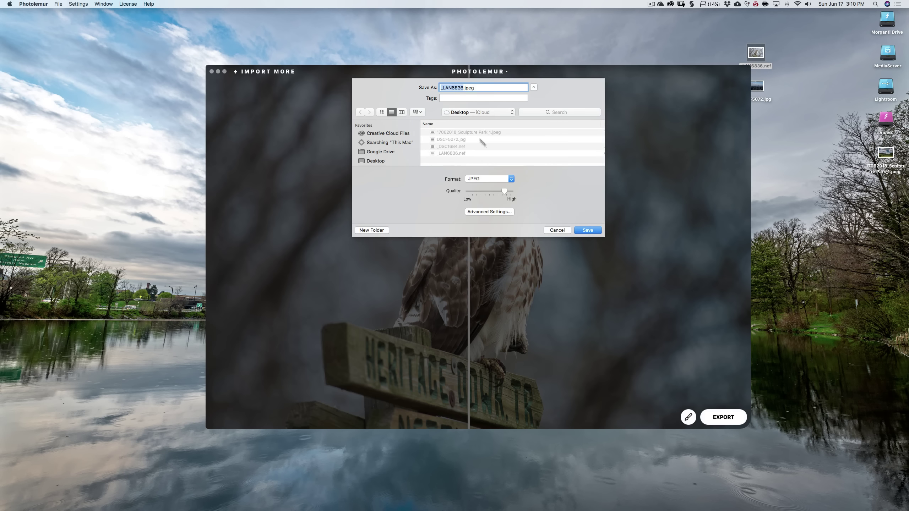
left_click(490, 212)
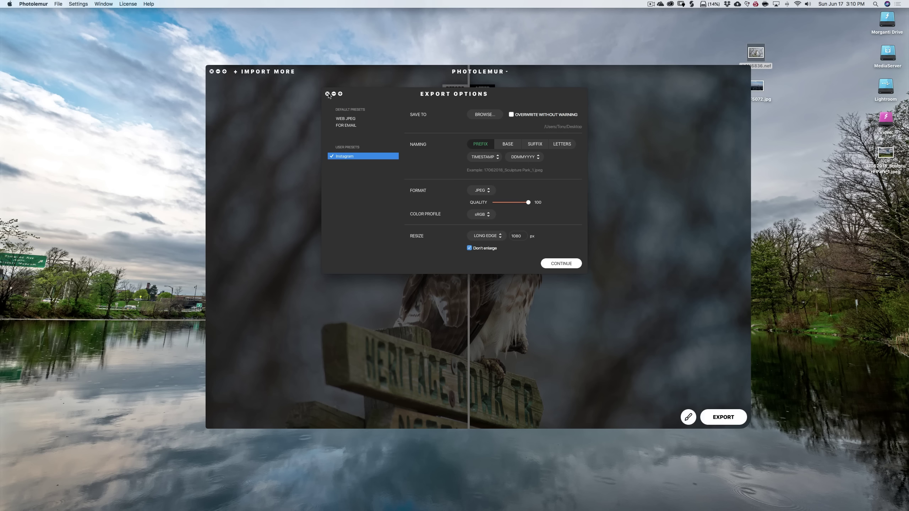
left_click(328, 94)
left_click_drag(468, 225, 370, 191)
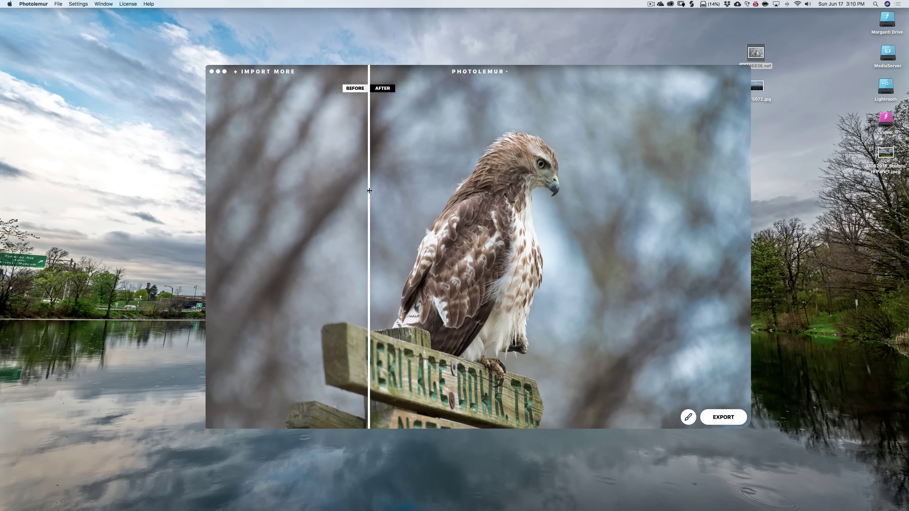
Step: Clear the hawk session with Start Over and import the DSCF5072.jpg city skyline photo
left_click(211, 71)
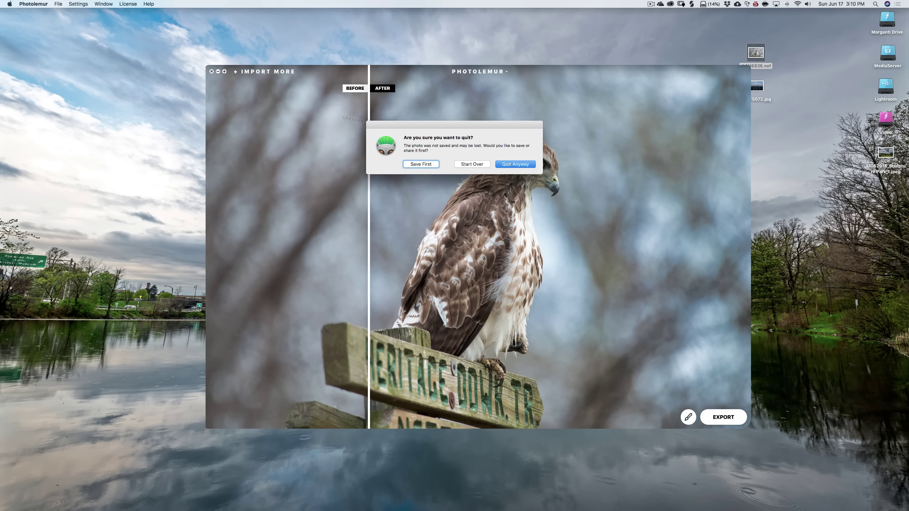
left_click(470, 165)
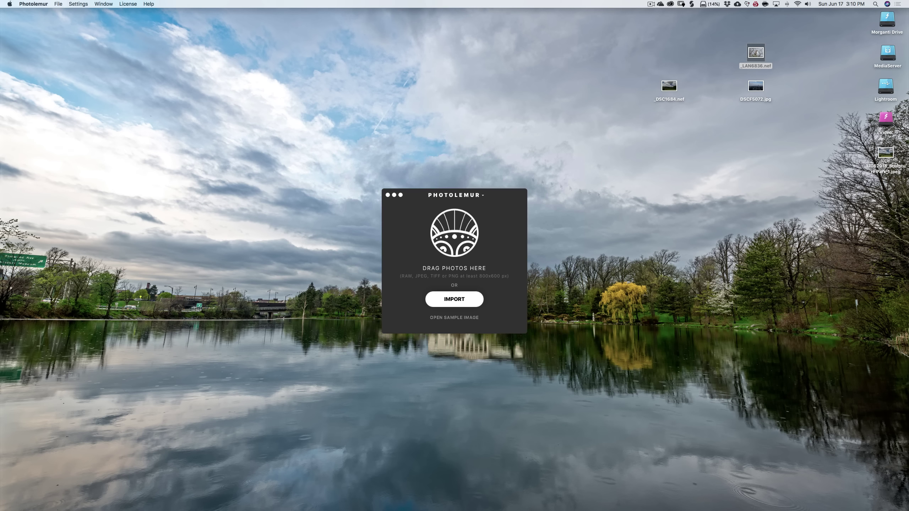
left_click_drag(755, 87, 447, 237)
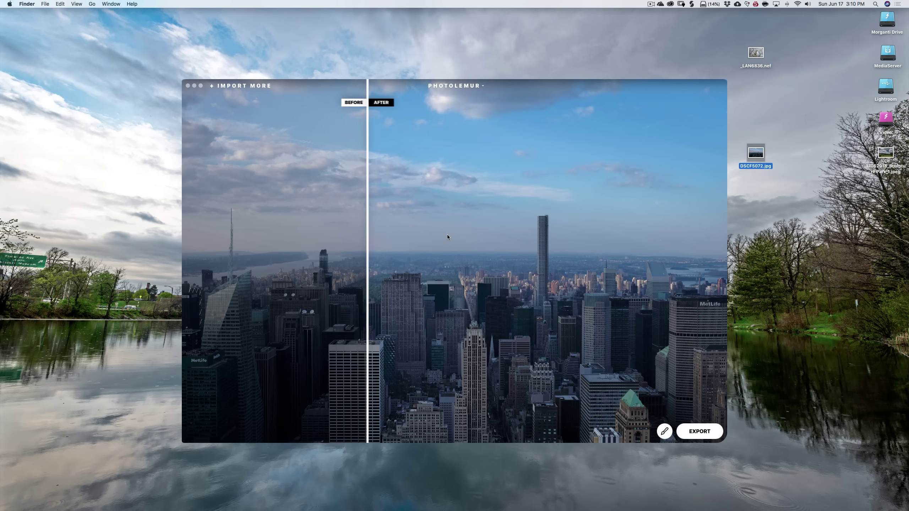
left_click(361, 265)
left_click_drag(550, 271, 711, 271)
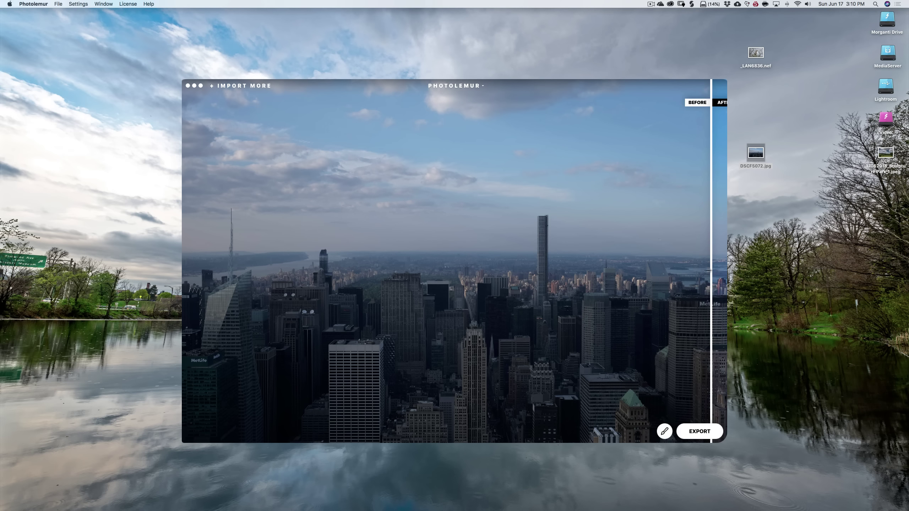
left_click_drag(710, 271, 209, 256)
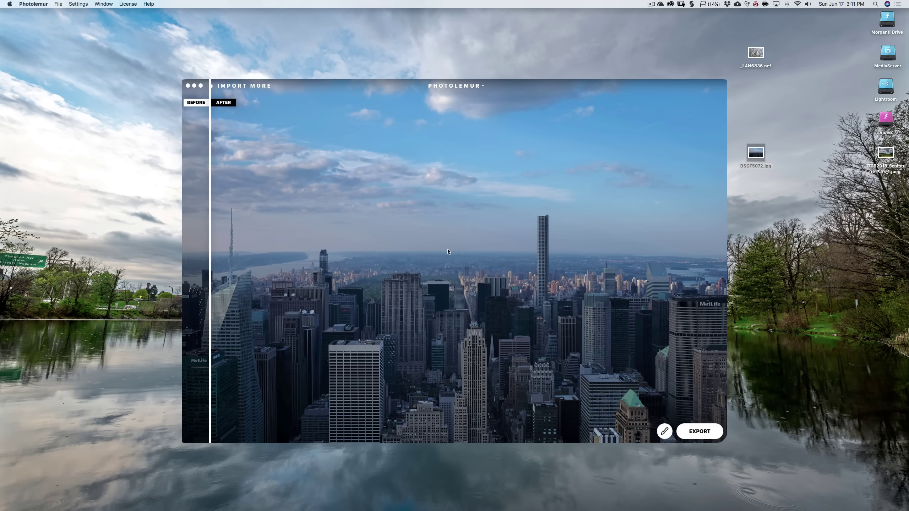
left_click_drag(211, 279, 236, 265)
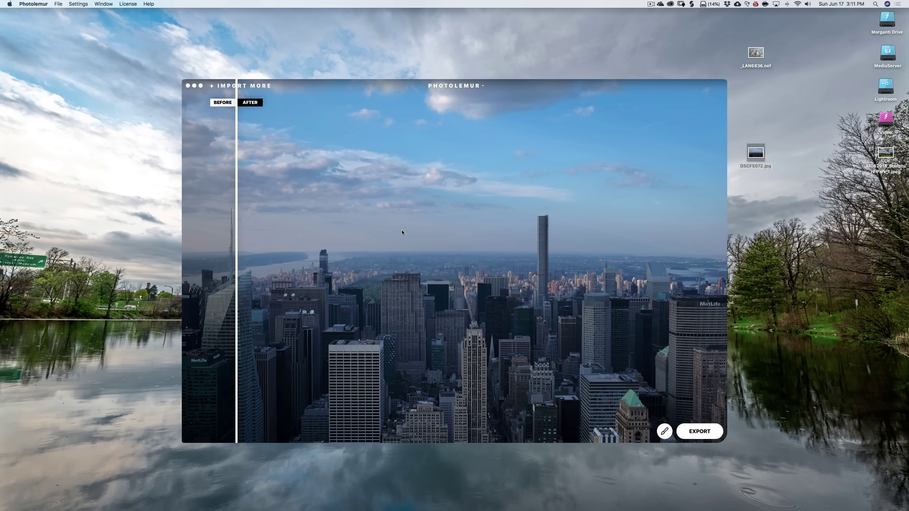